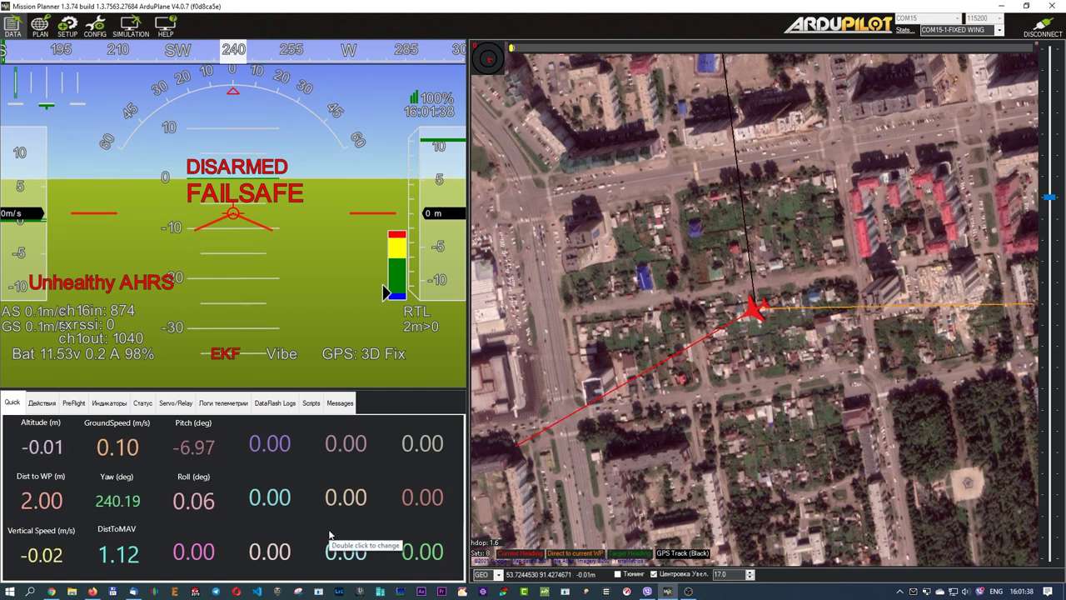
Step: Switch to the browser and review the RC Input and battery monitor sections of the Mateksys F405-Wing documentation
click(66, 27)
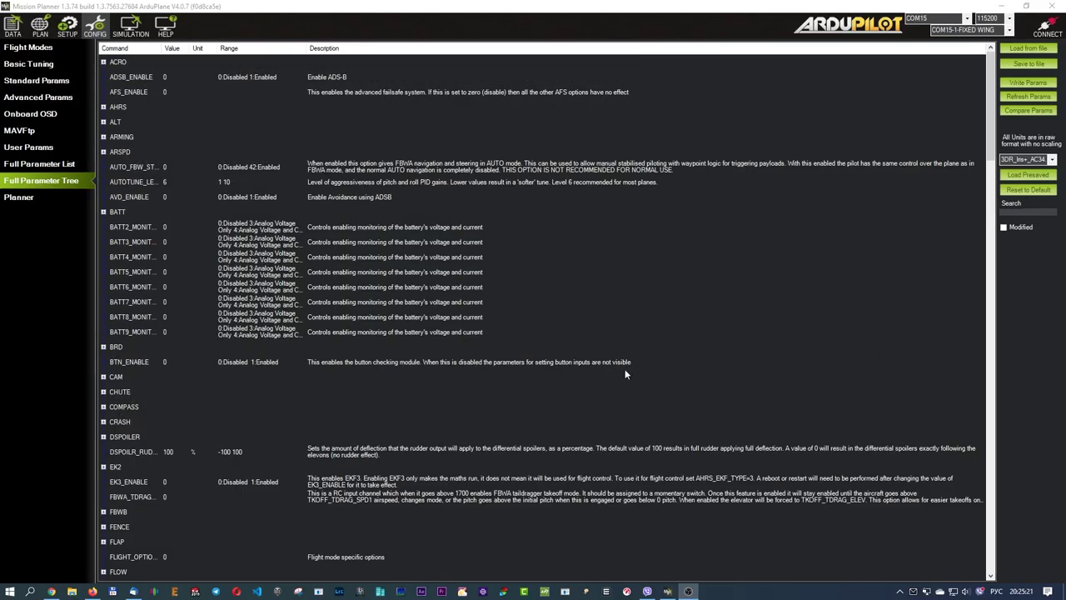
click(51, 591)
scroll(402, 250, up, 5)
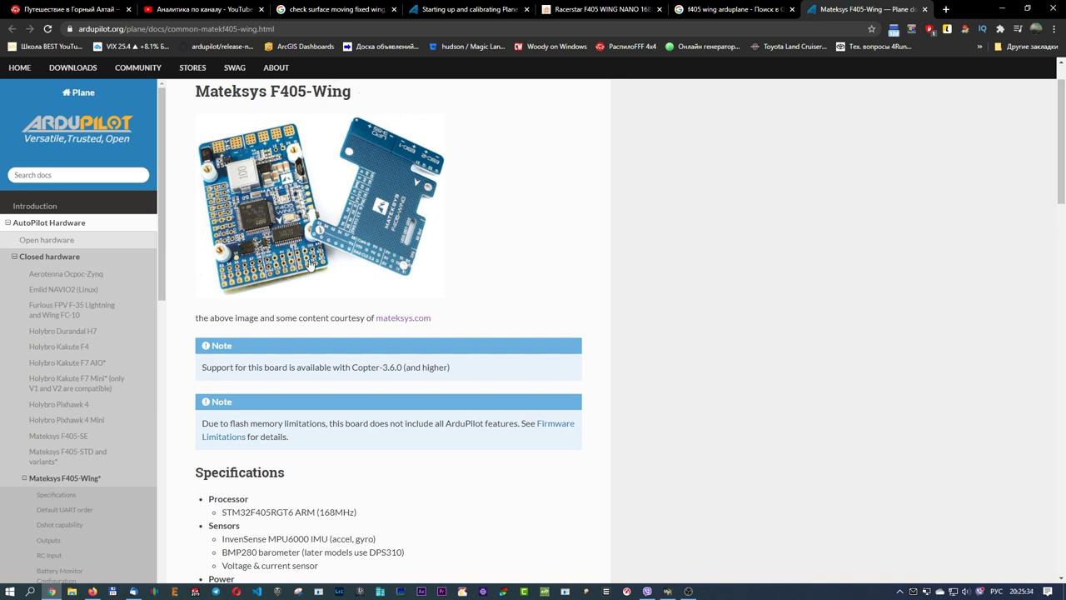
scroll(449, 305, down, 10)
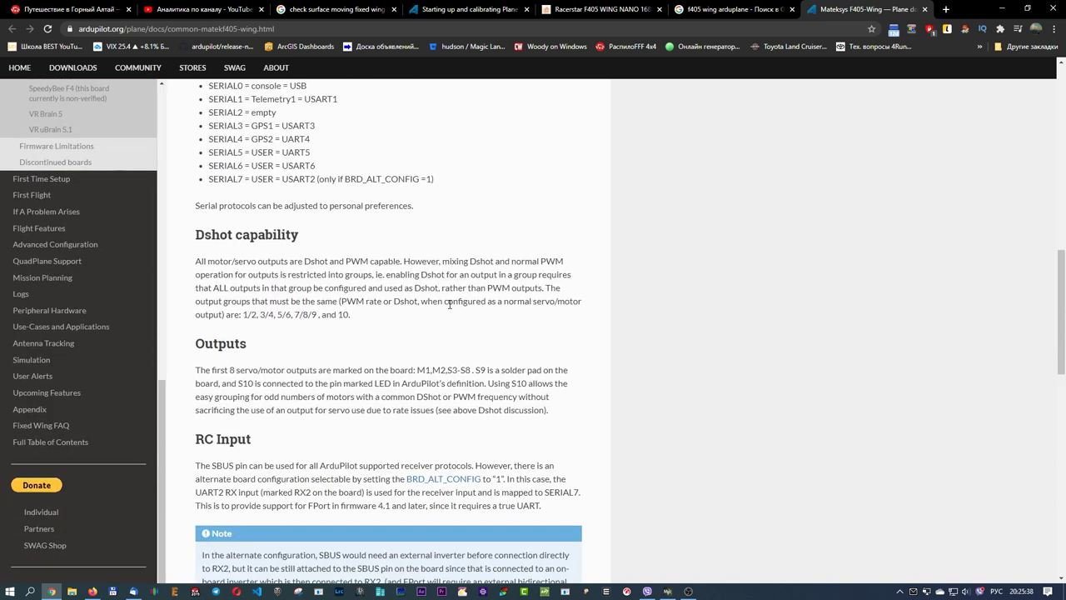
scroll(450, 305, down, 4)
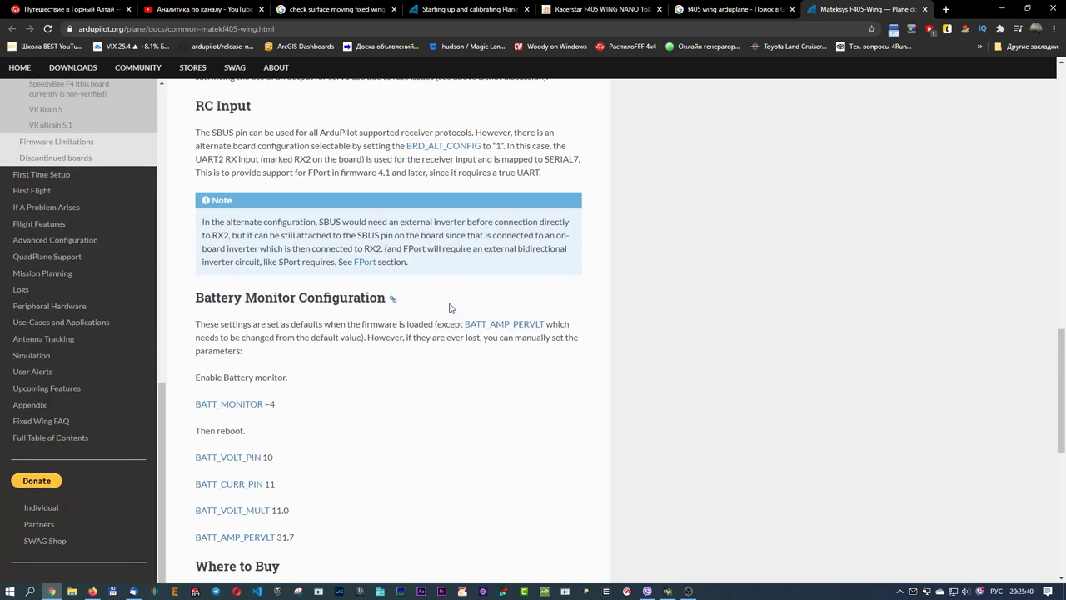
scroll(449, 308, up, 2)
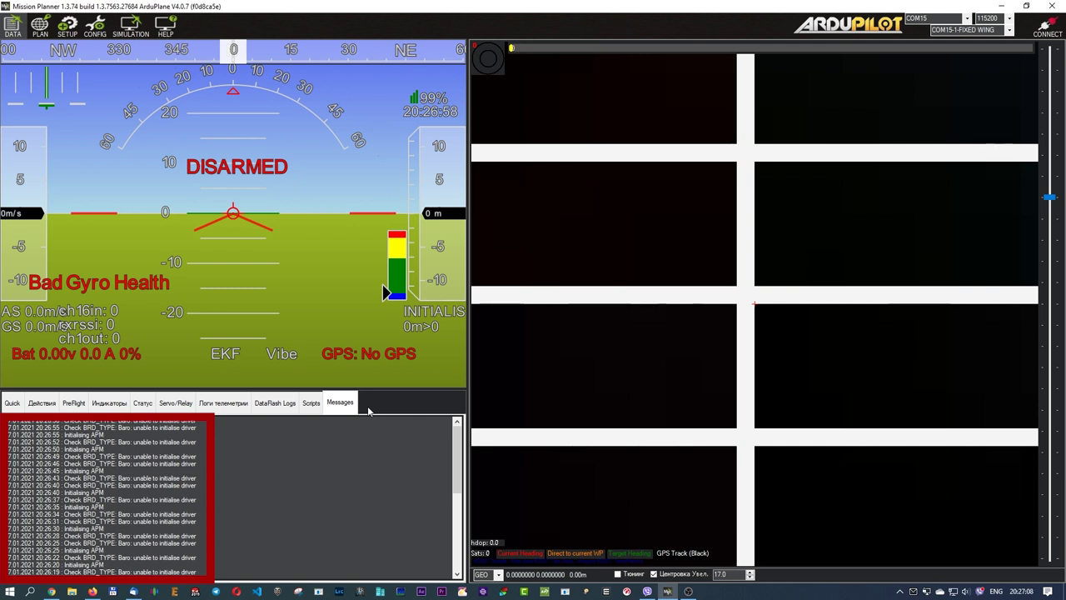
Step: Connect to the flight controller on COM15, set BRD_ALT_CONFIG to 1 and write the parameters to the board
click(1047, 25)
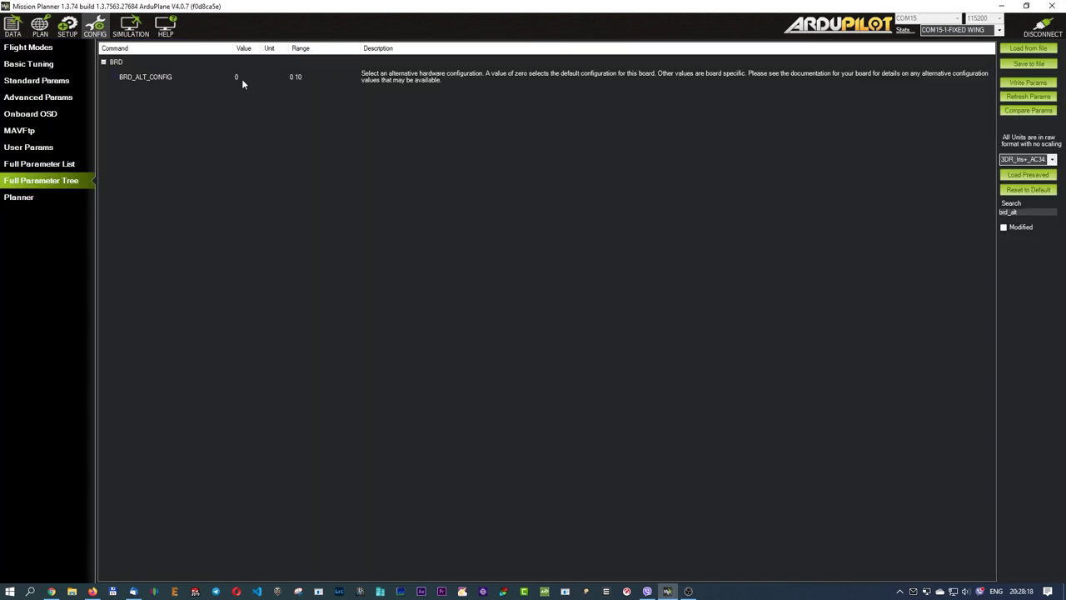
key(Return)
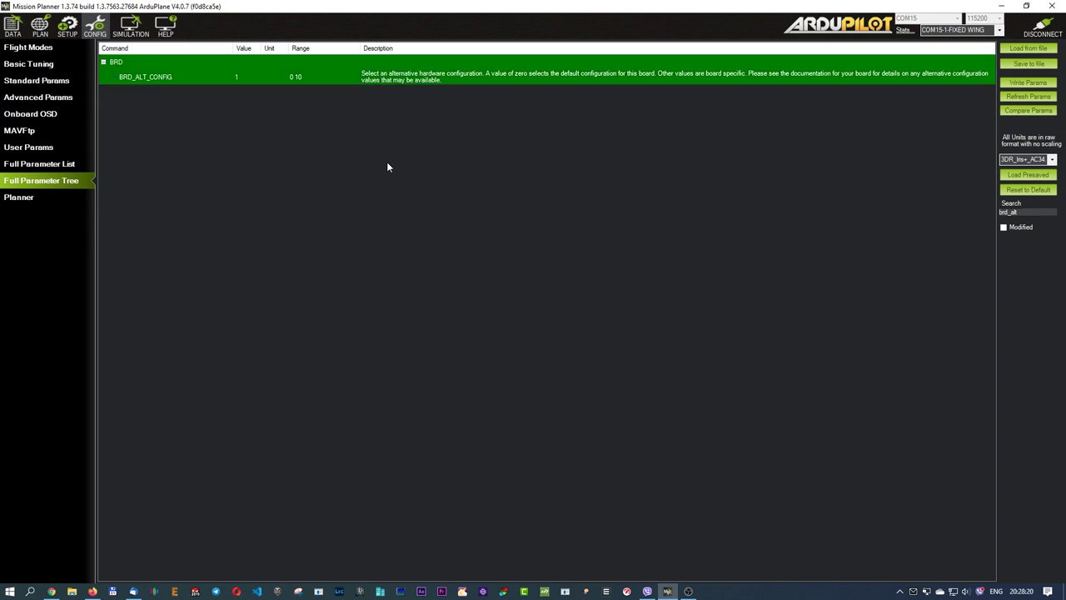
click(1046, 84)
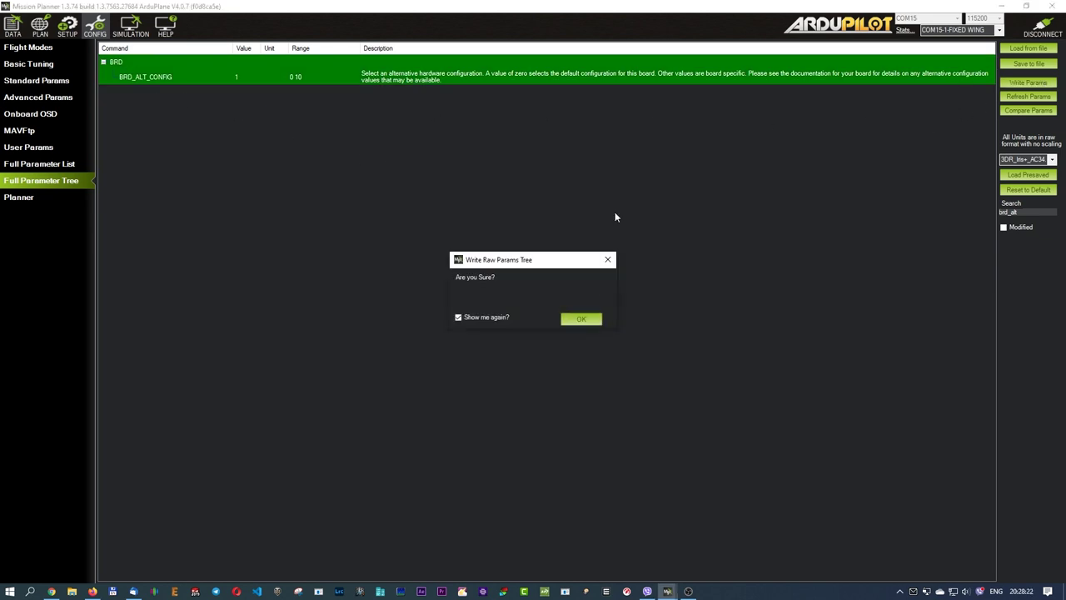
click(582, 319)
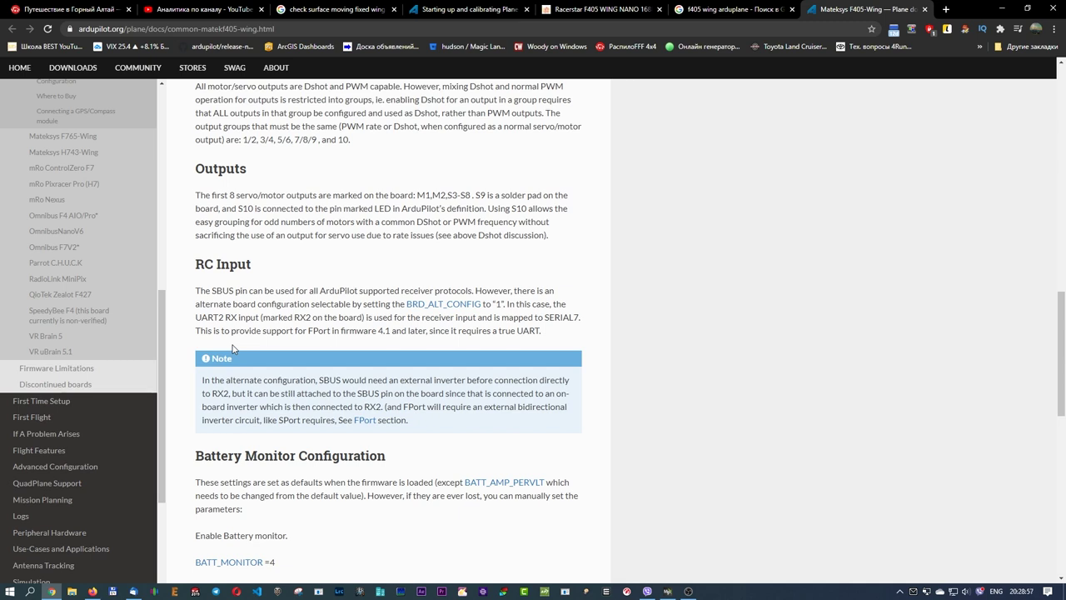
Step: Highlight the receiver's serial port mapping in the documentation and search Mission Planner's parameter tree for serial7
drag(502, 318, 570, 319)
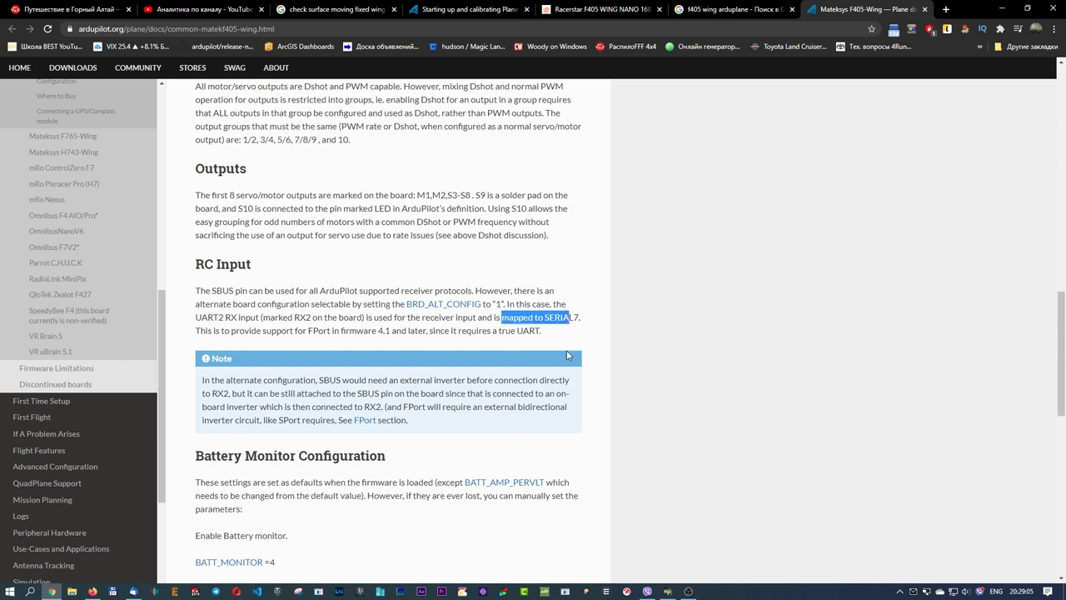
key(alt+Tab)
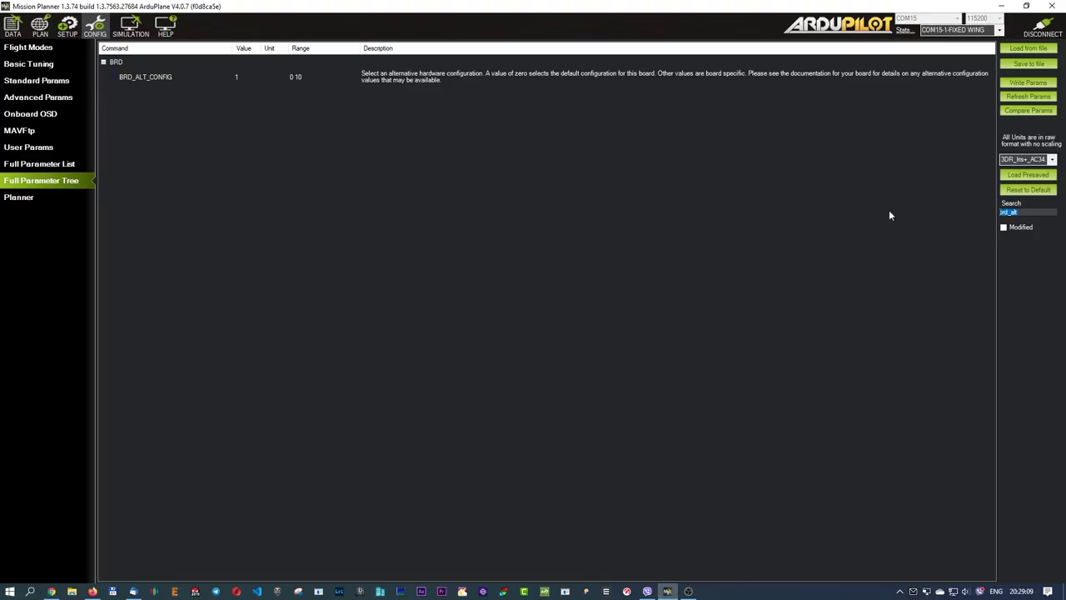
text(serial7)
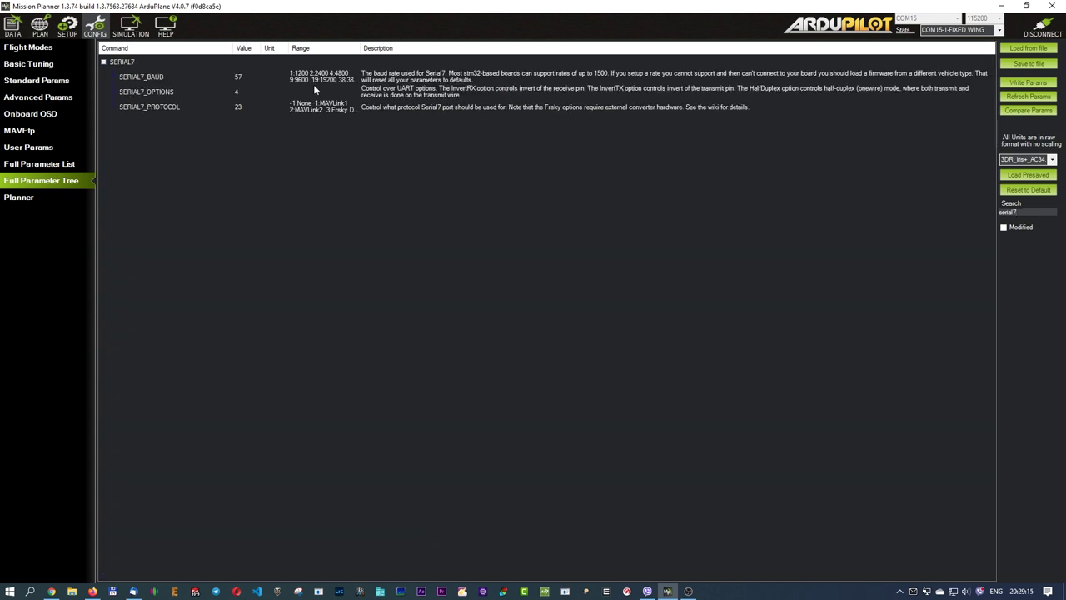
Step: Compare the SERIAL7 parameters in Mission Planner with the F4 inverted FPort configuration in the browser's FPort Receivers documentation
key(alt+Tab)
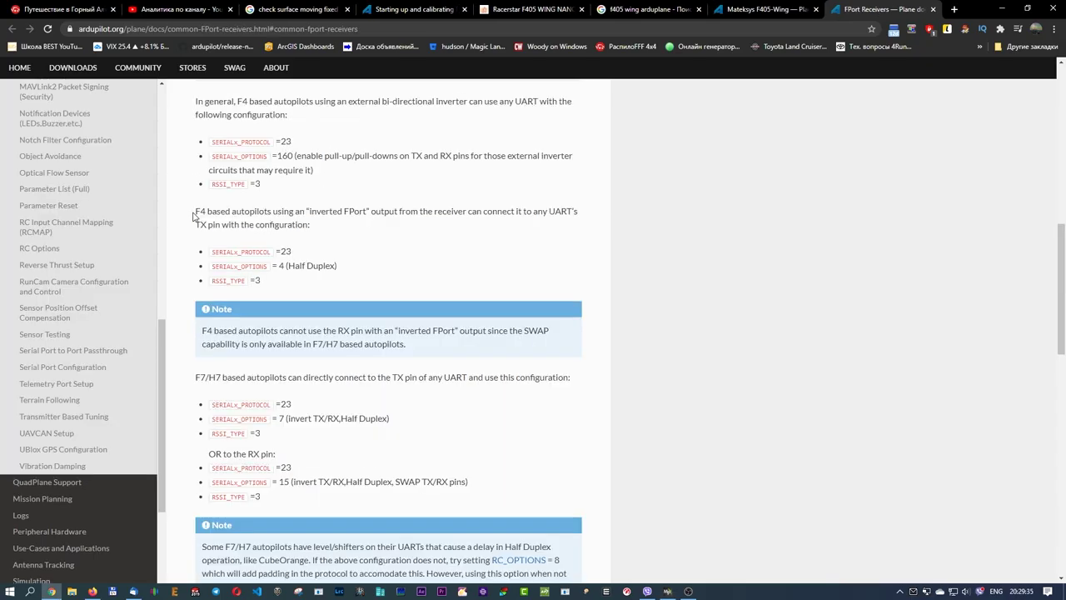
drag(194, 211, 321, 283)
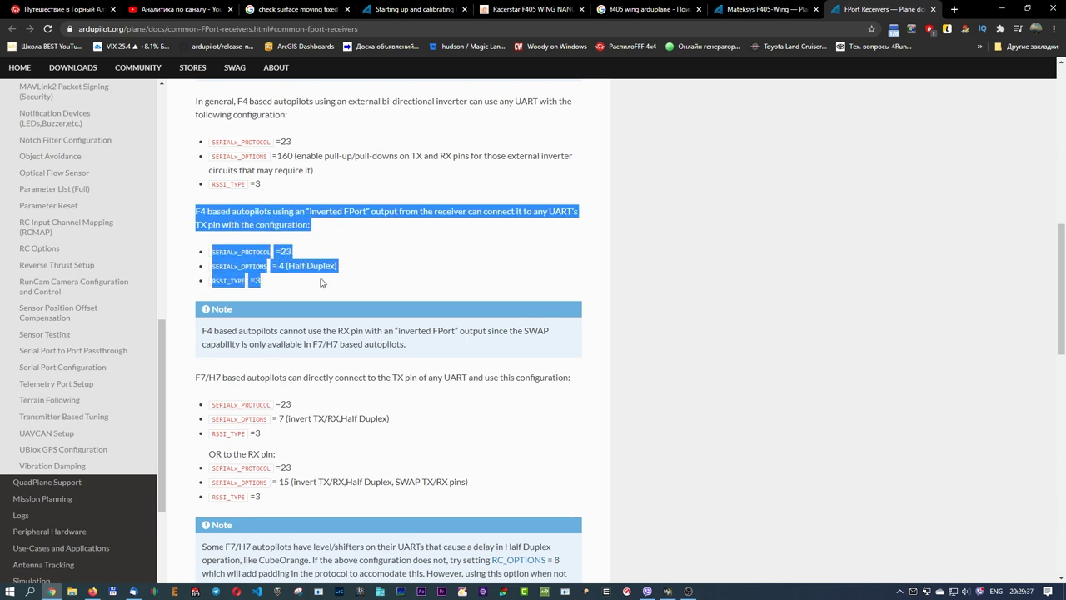
click(358, 222)
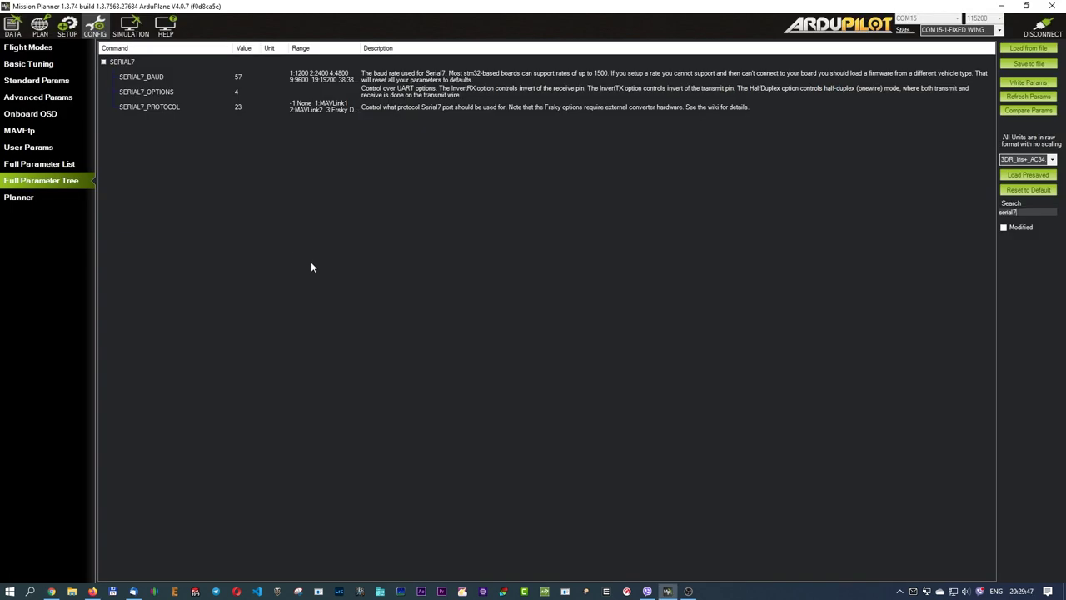
key(alt+Tab)
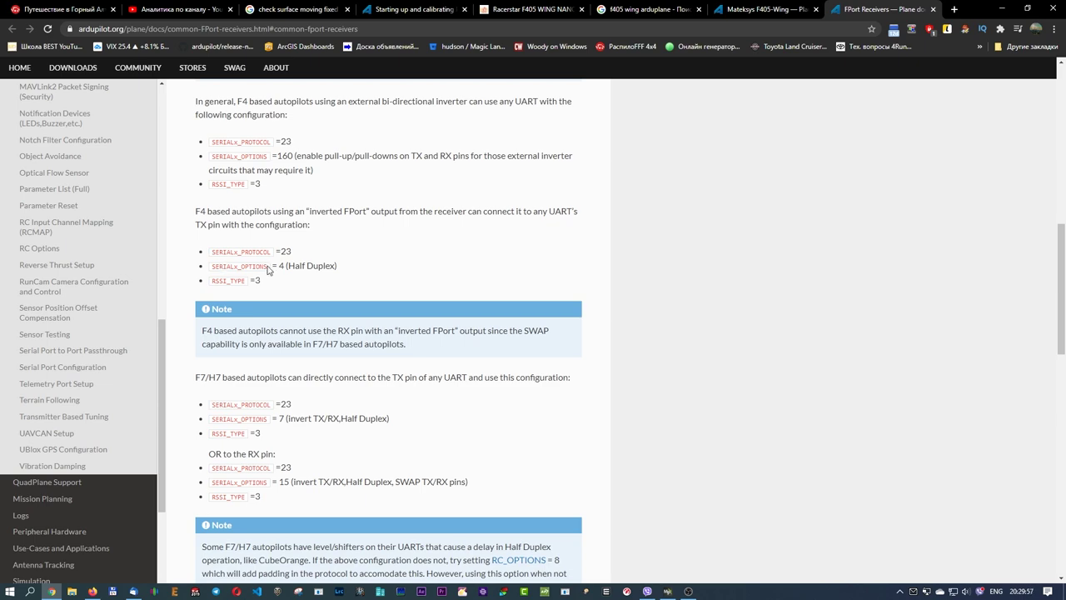
key(alt+Tab)
key(alt+Tab)
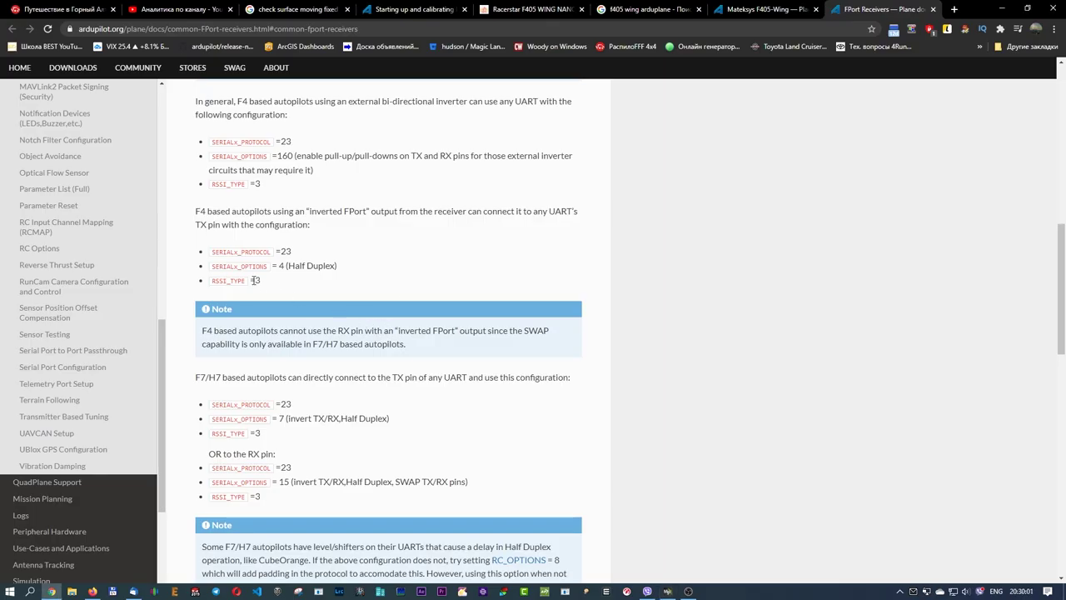
Step: Return to Mission Planner, filter the parameter tree by rssi_ and open the RSSI_TYPE value for editing
key(alt+Tab)
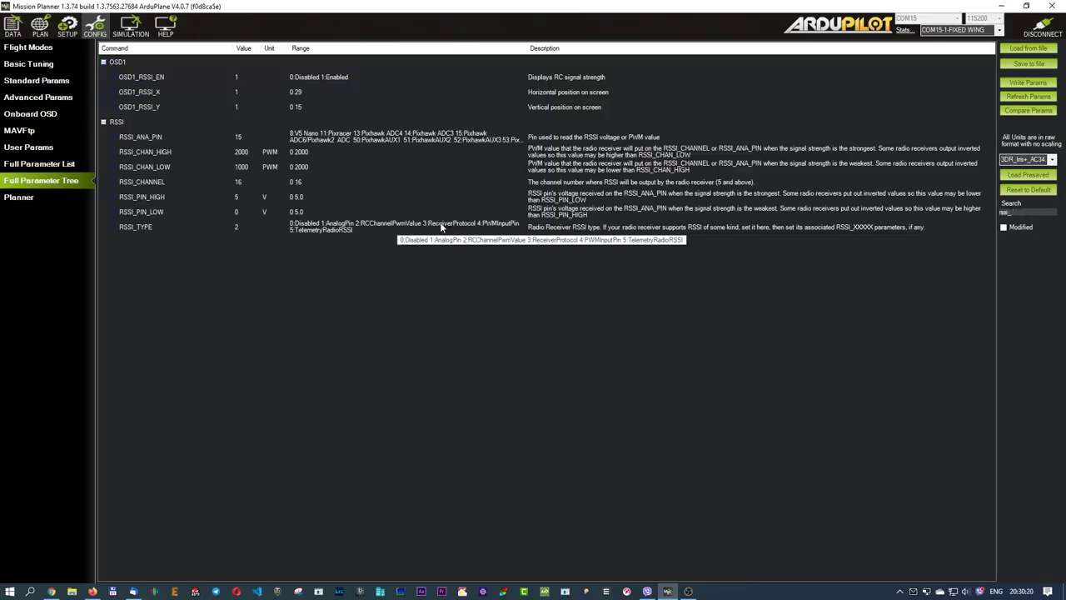
click(237, 225)
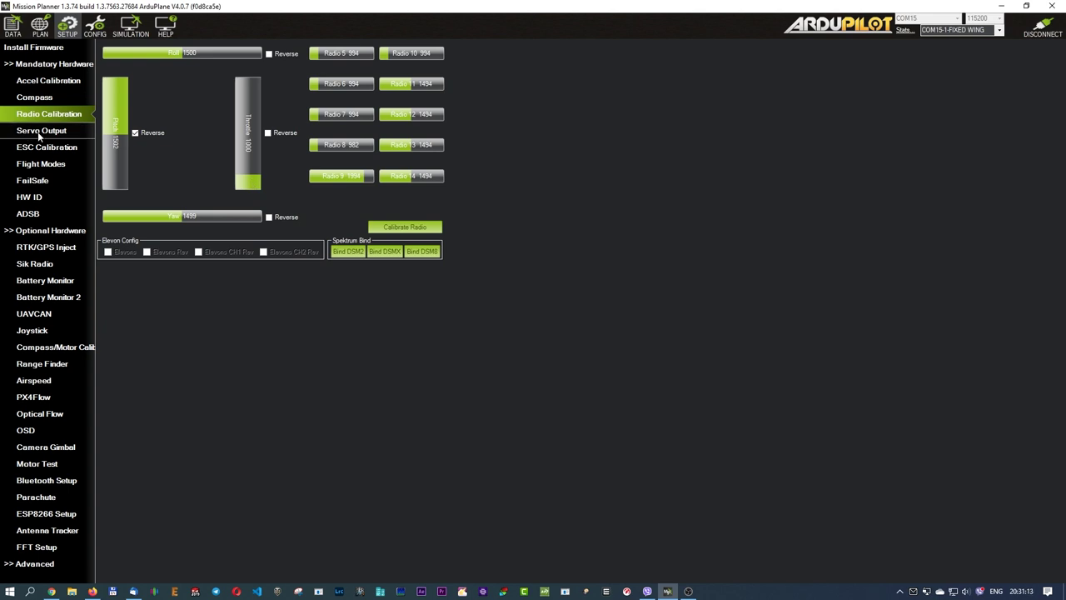
Step: Run the radio calibration with all sticks and switches moved to their extremes, and save it with sticks centred and throttle down
click(52, 97)
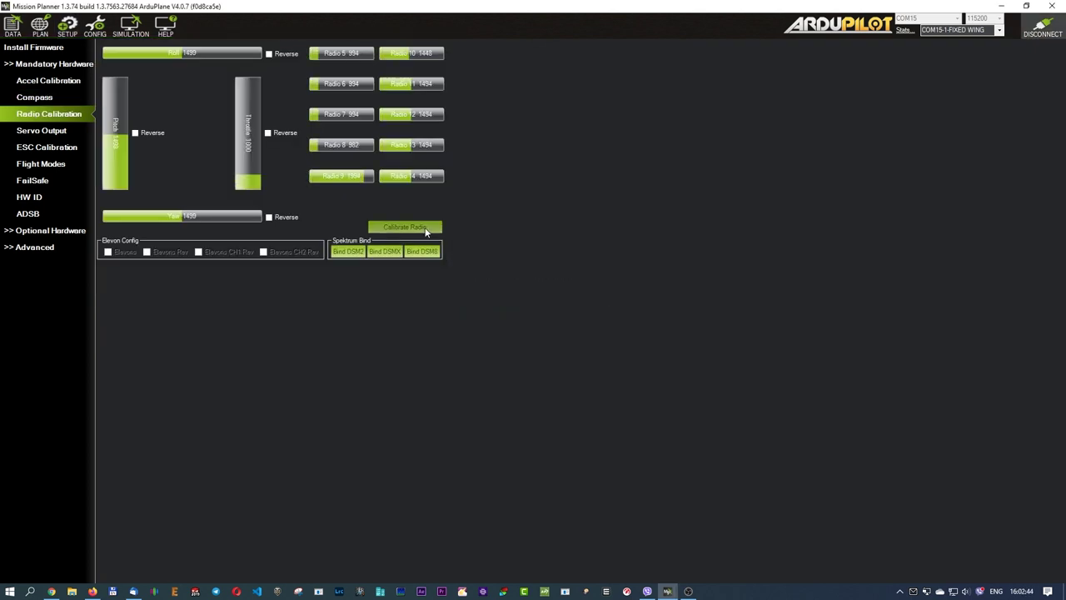
click(426, 228)
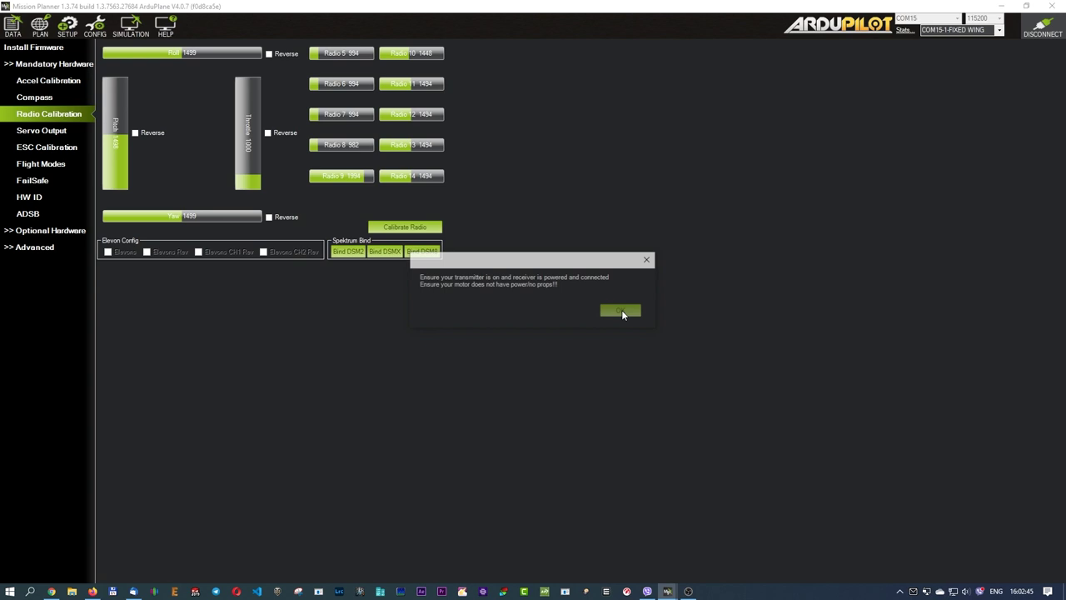
click(622, 312)
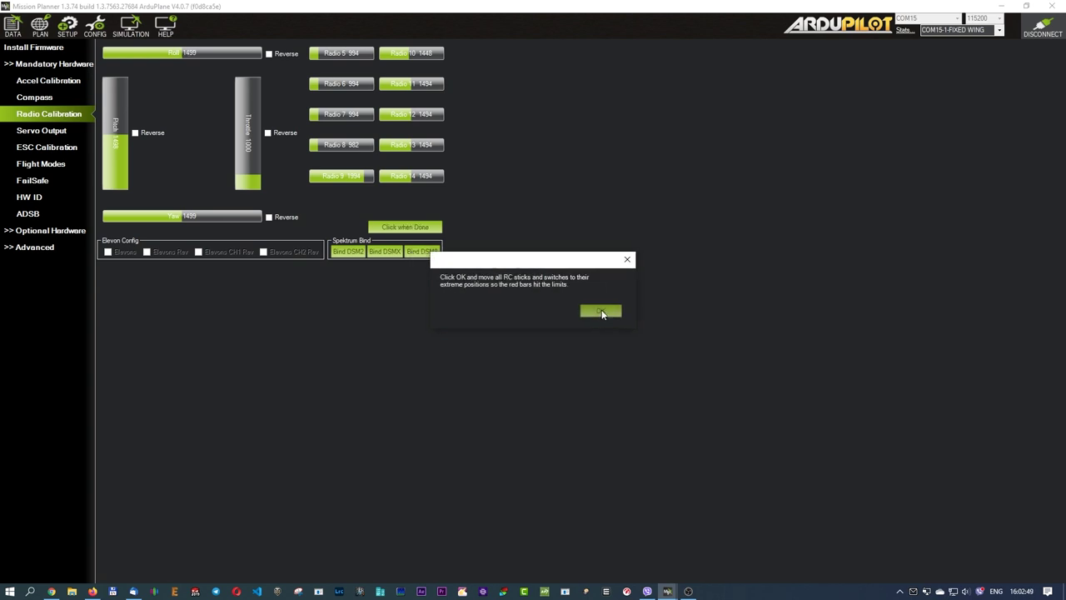
click(620, 312)
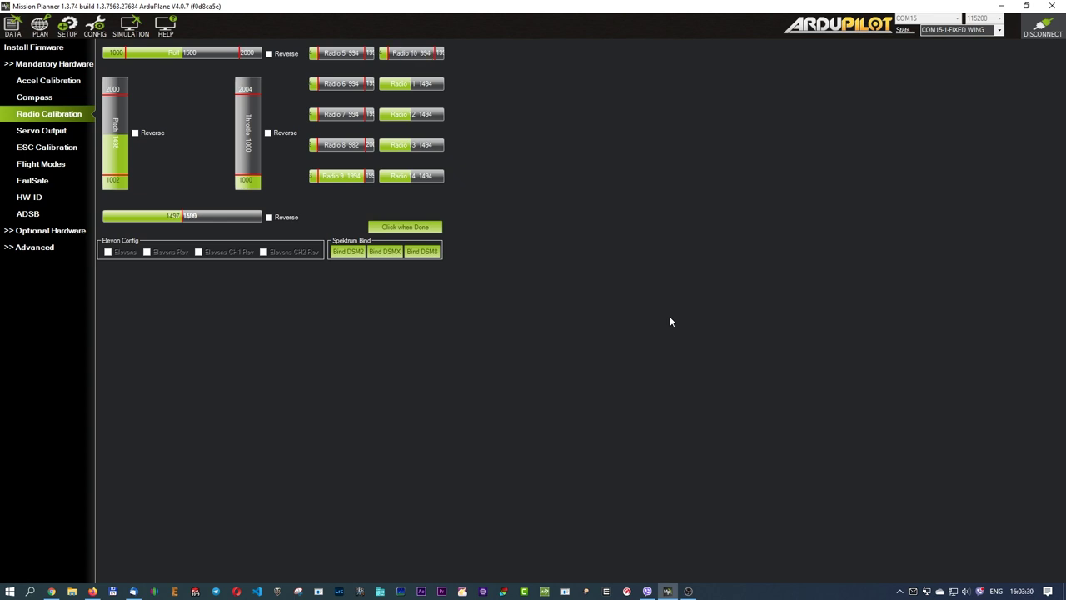
click(413, 227)
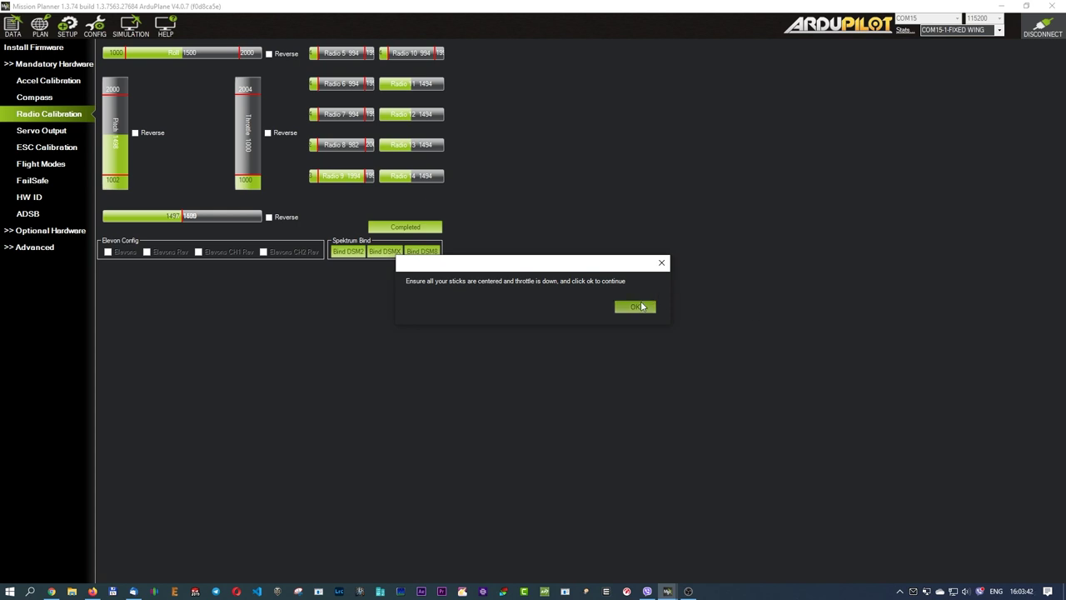
click(641, 307)
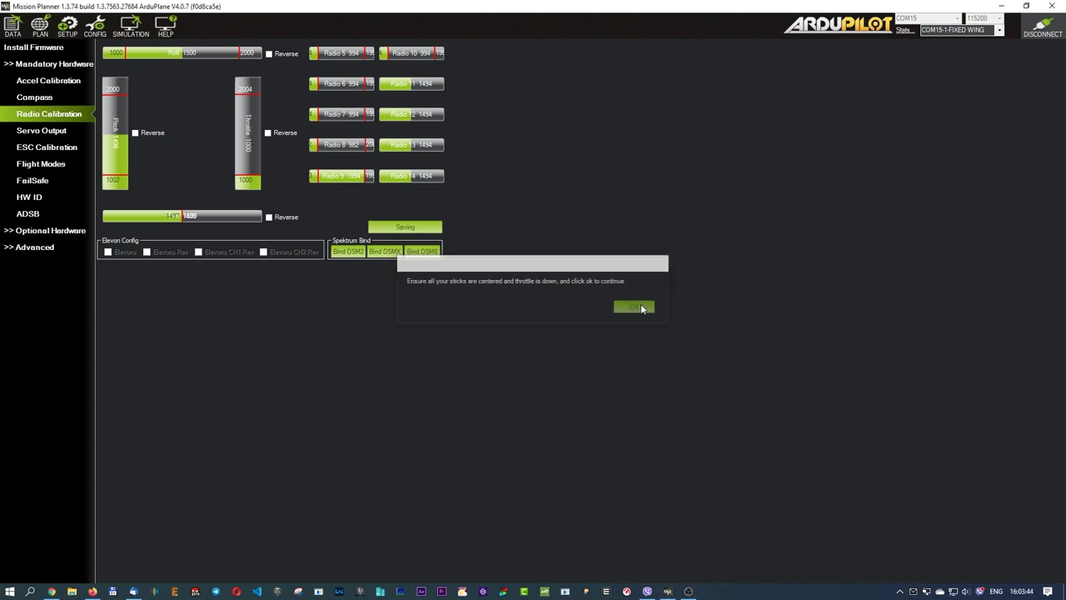
click(607, 361)
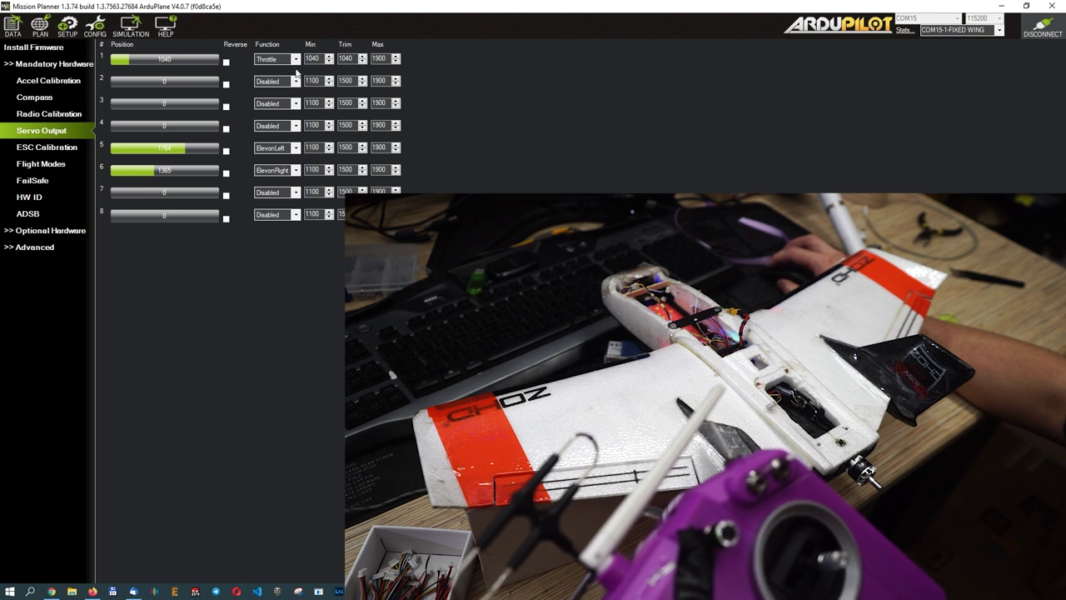
Step: Set the function of servo output 5 to Disabled
click(284, 150)
scroll(279, 166, down, 5)
scroll(278, 167, up, 8)
click(289, 163)
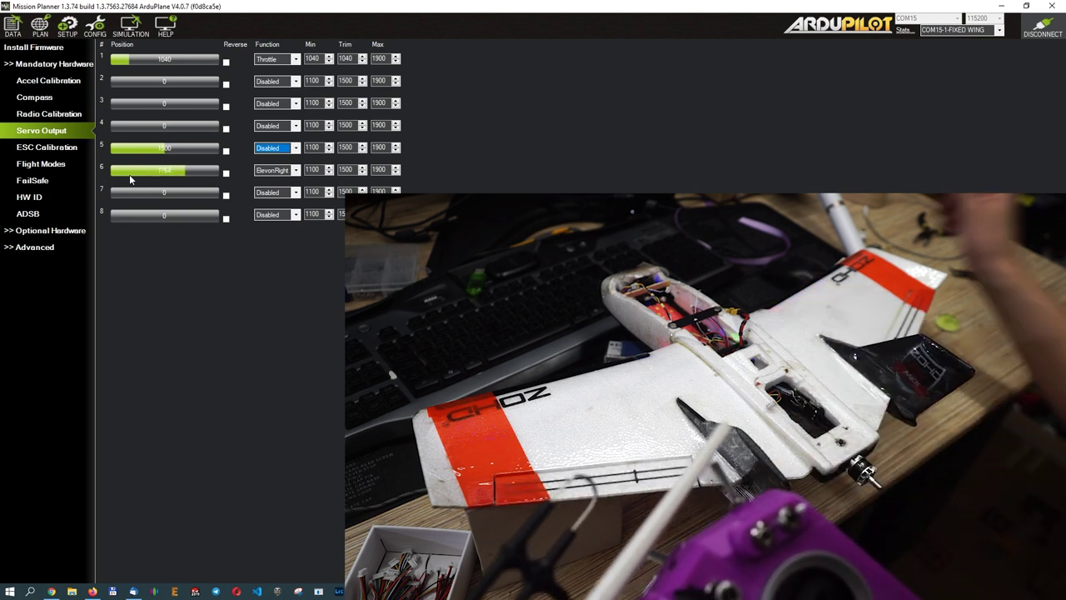
Step: Set the function of servo output 6 to ElevonLeft
click(296, 171)
scroll(283, 192, up, 1)
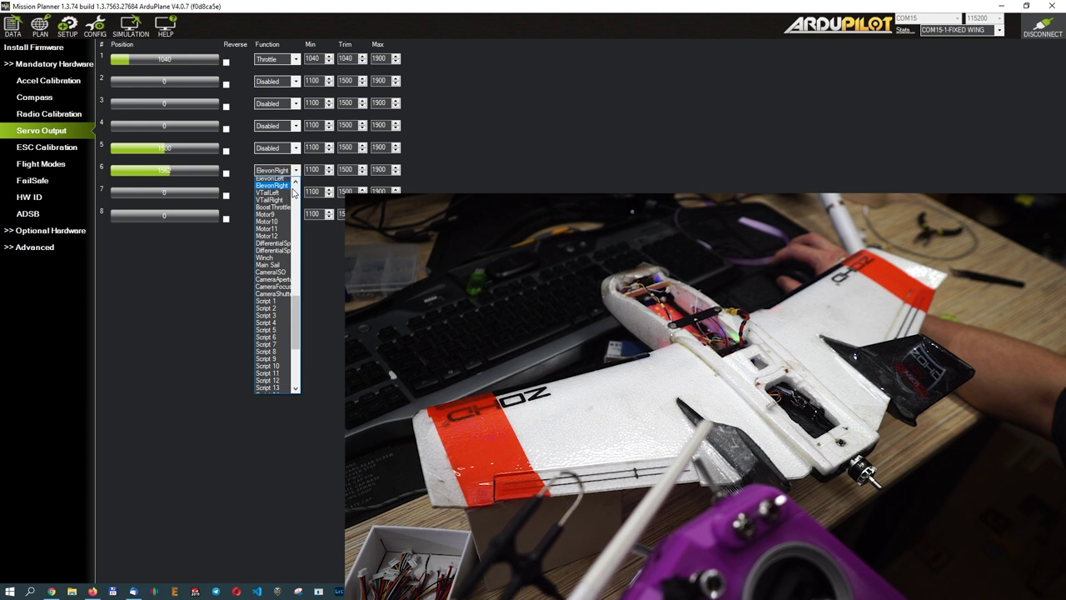
click(279, 195)
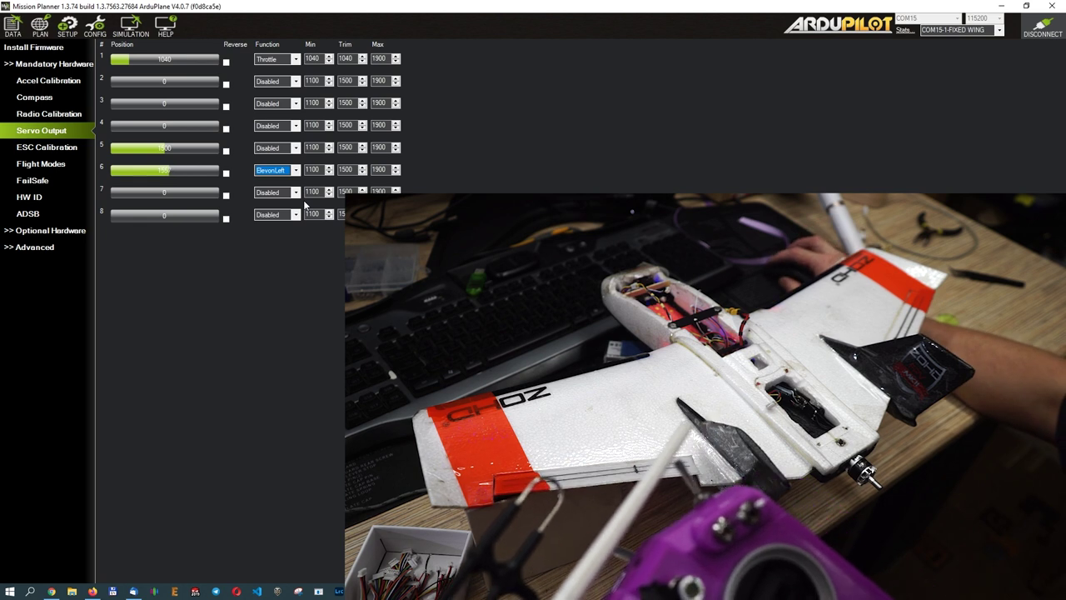
Step: Assign the ElevonRight function to servo output 5
click(294, 148)
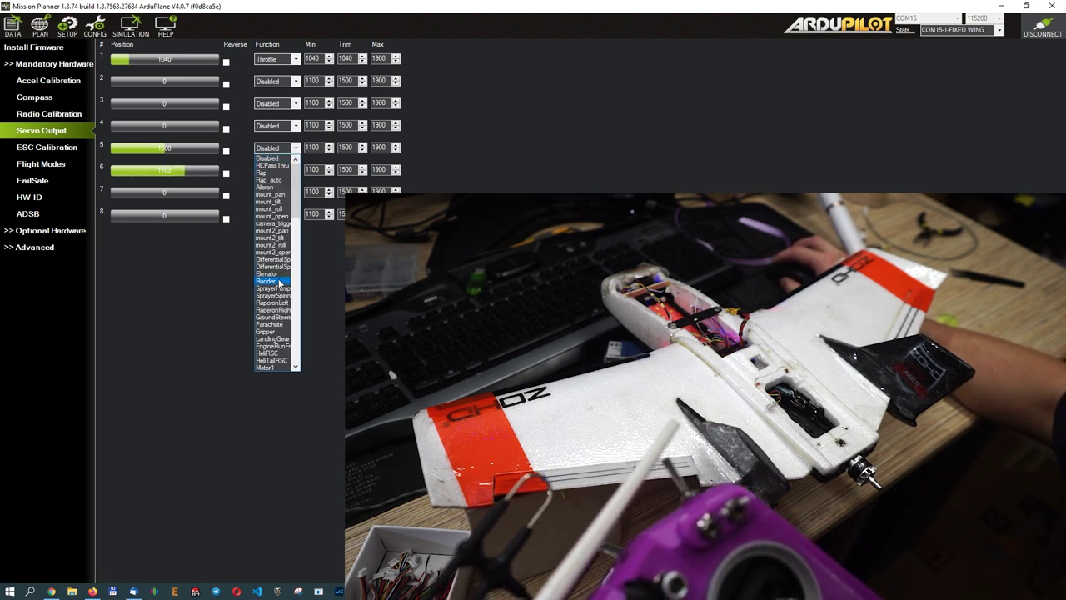
scroll(278, 283, down, 7)
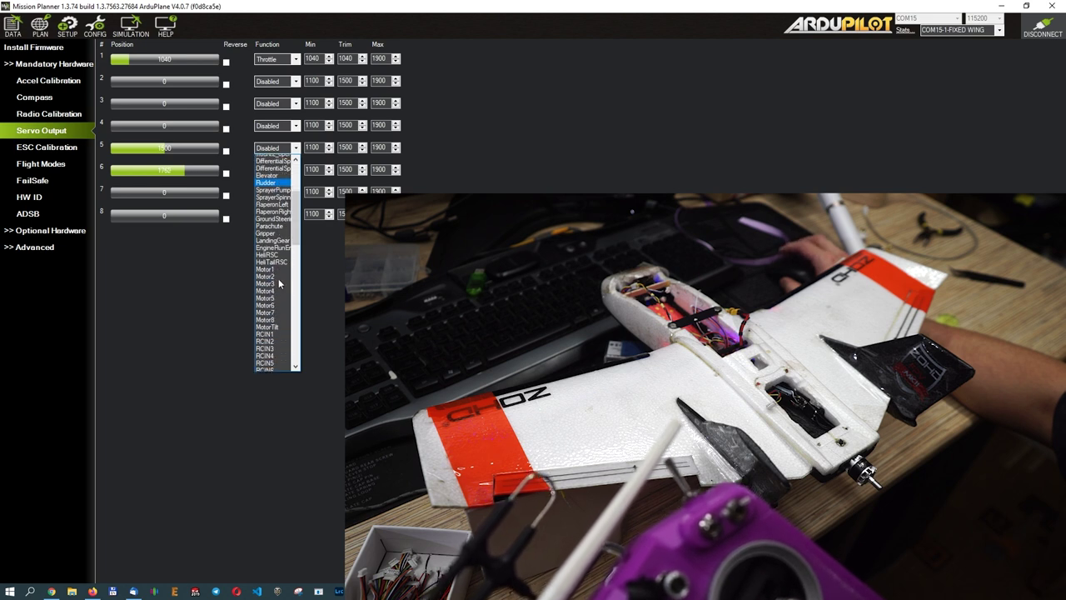
scroll(278, 284, down, 10)
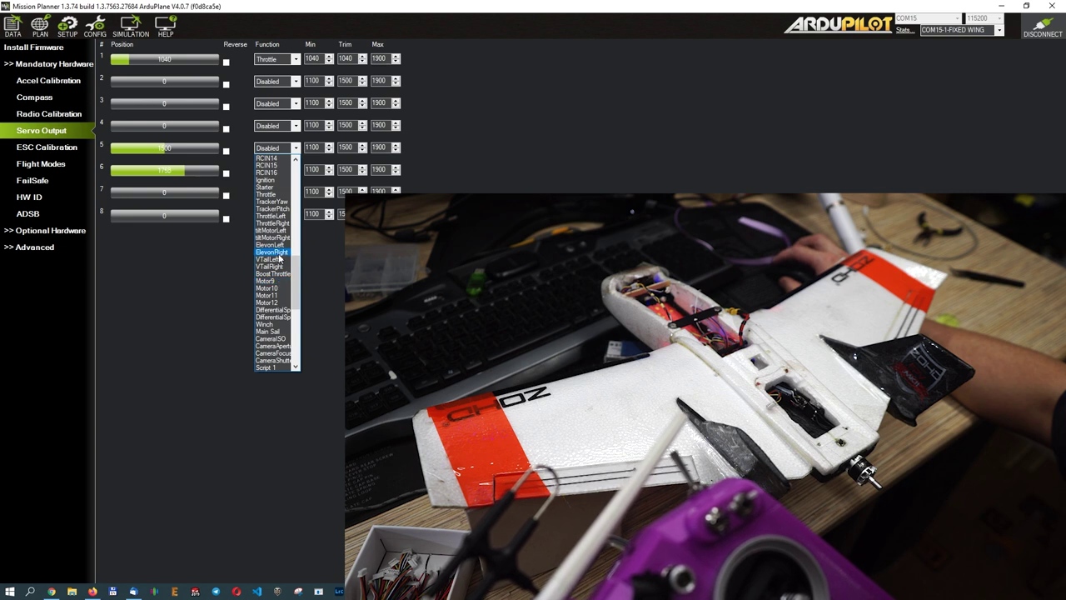
click(275, 252)
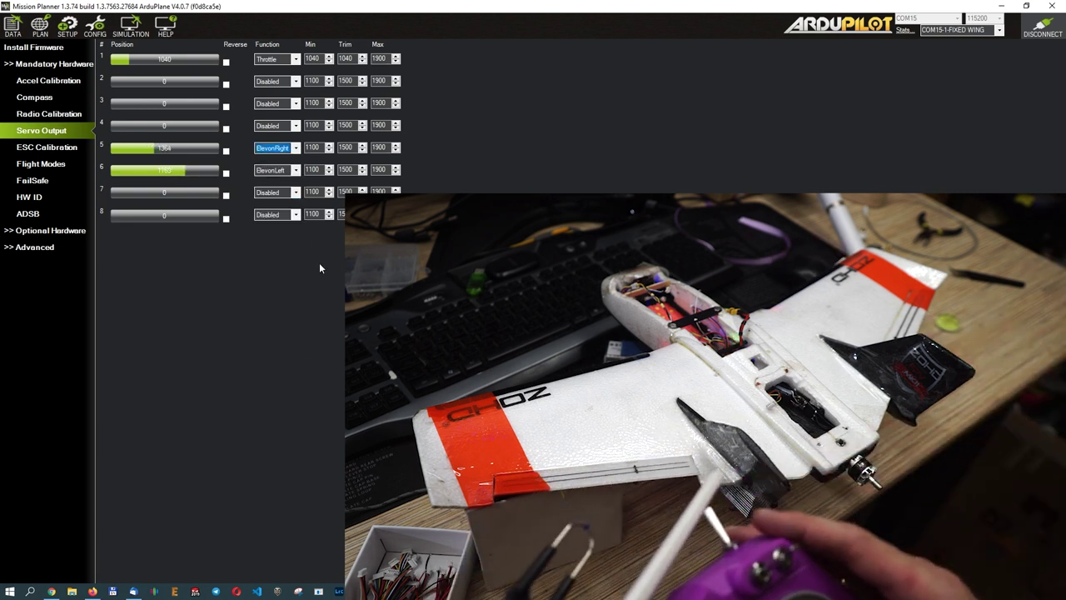